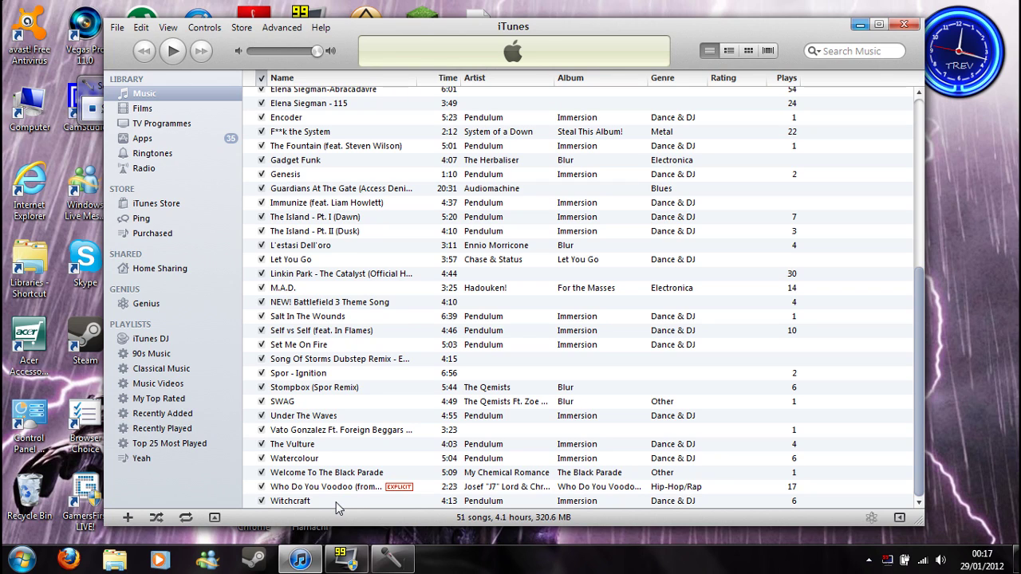
Step: Open the Get Info details for the Witchcraft track
left_click(336, 503)
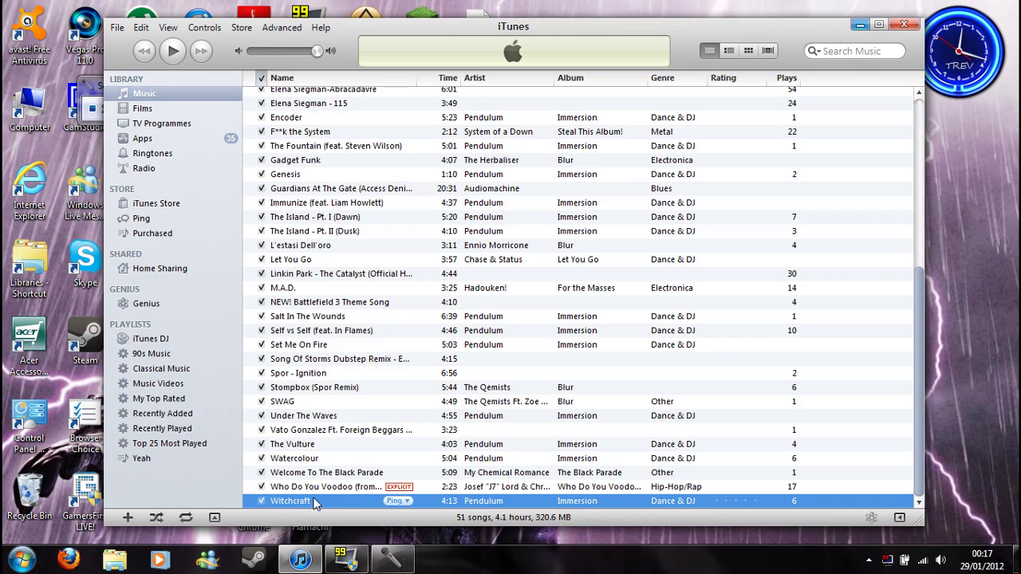
right_click(316, 503)
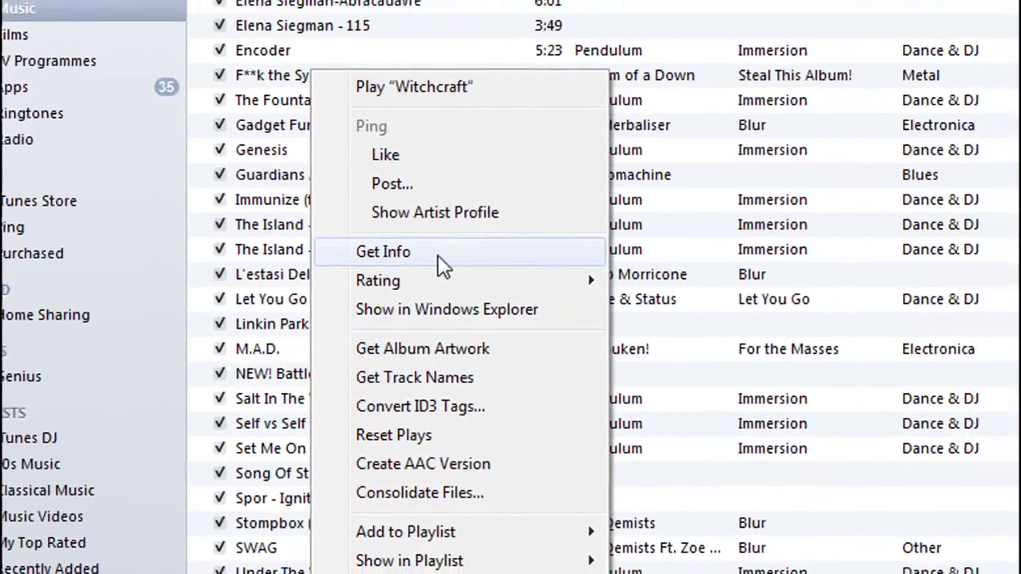
left_click(439, 257)
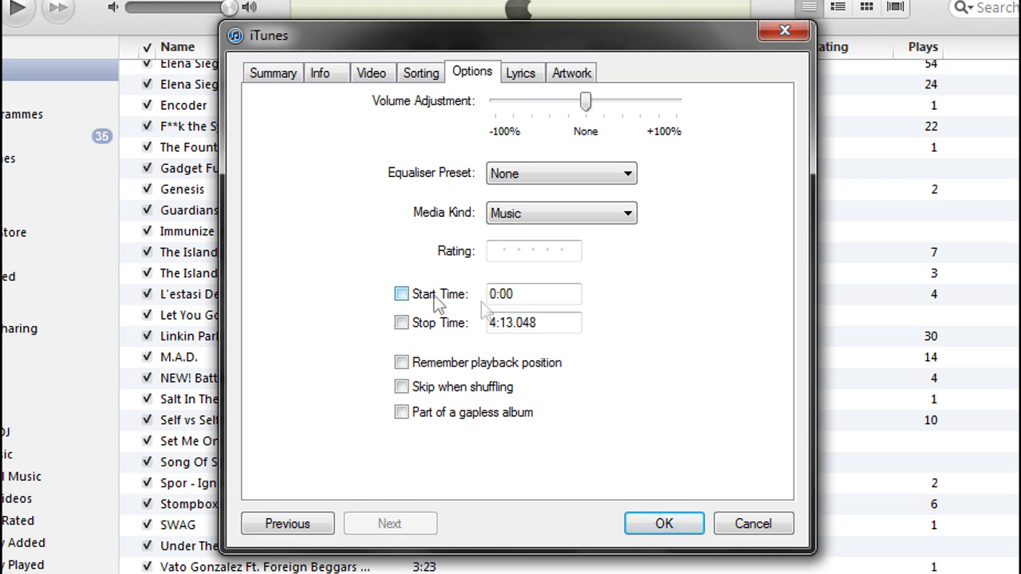
Step: Replace Witchcraft's 4:13.048 stop time with 0:30, leaving the start time off, and save
left_click(400, 322)
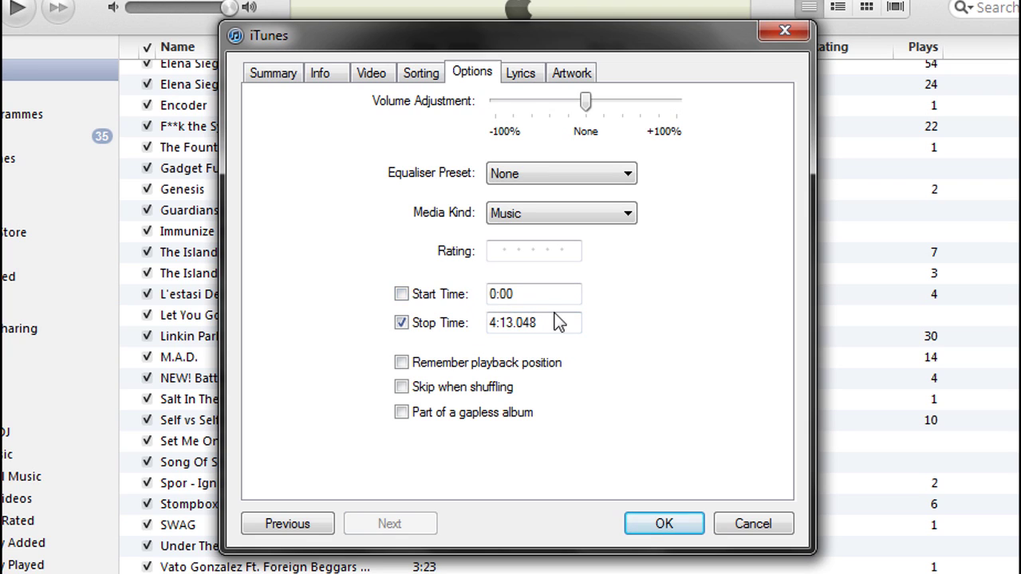
left_click(401, 295)
left_click(515, 295)
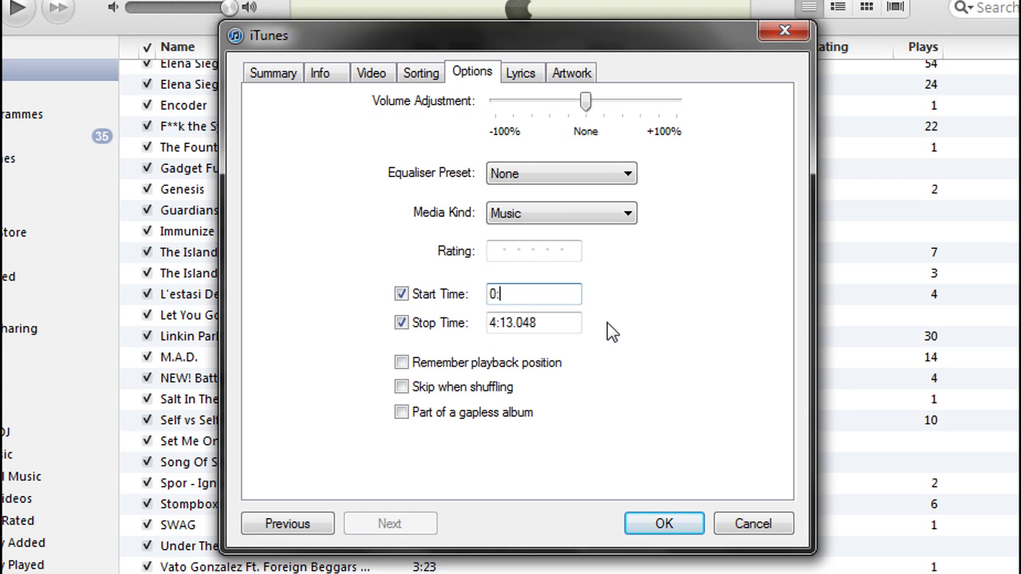
type("40")
type("00")
left_click(431, 294)
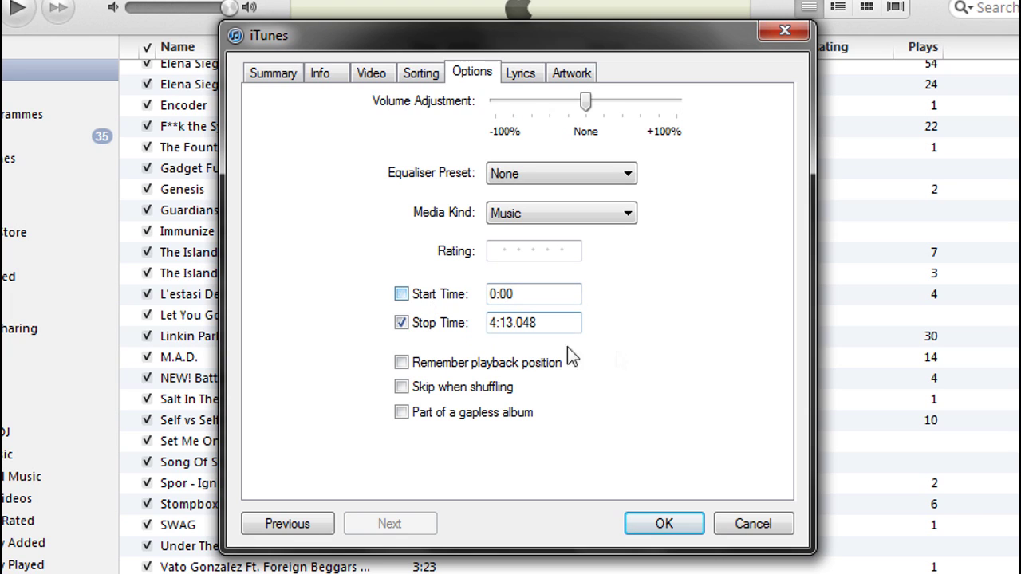
left_click_drag(562, 322, 471, 330)
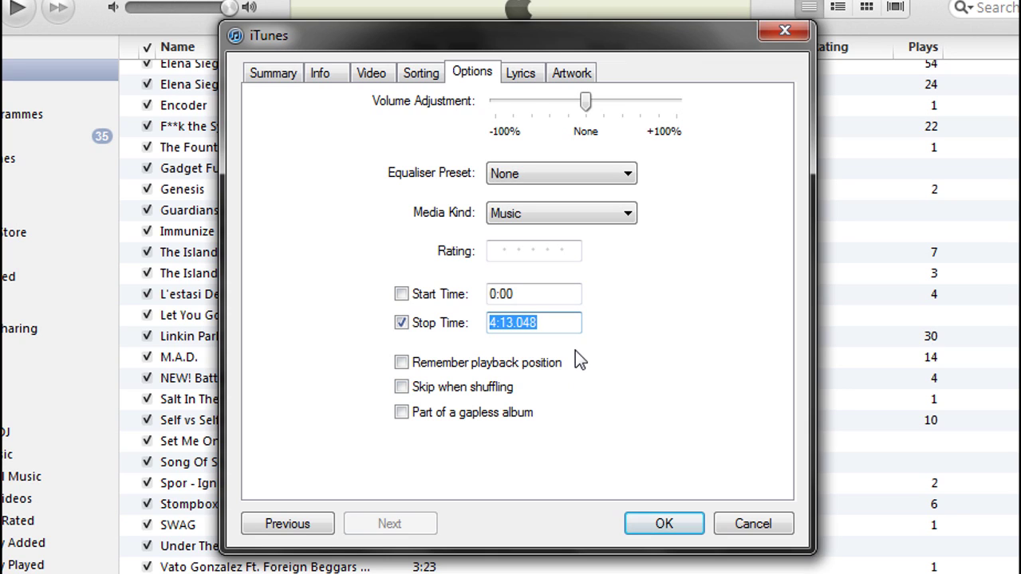
key("BackSpace")
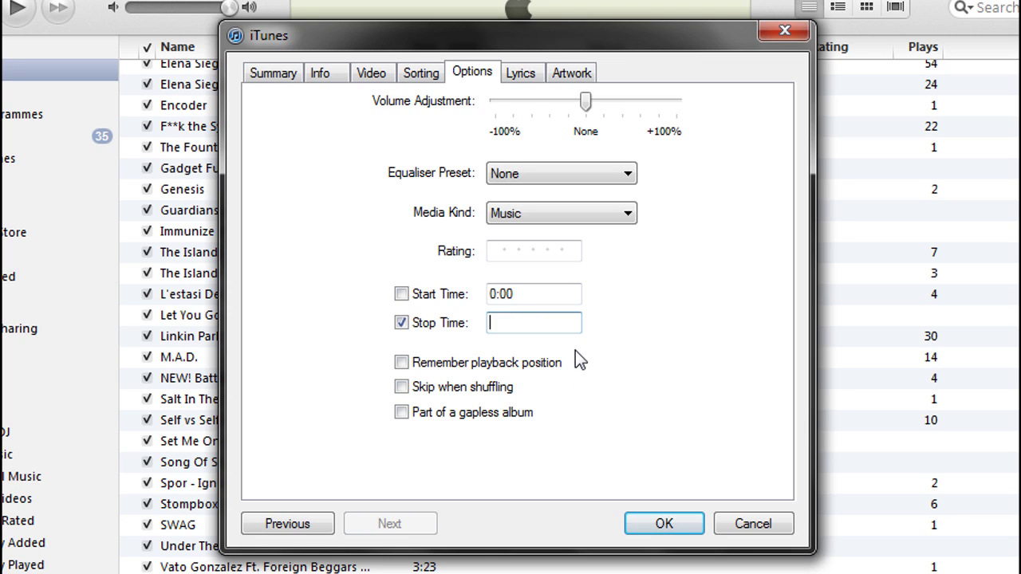
type("30")
key("BackSpace")
type("0:30")
left_click(661, 527)
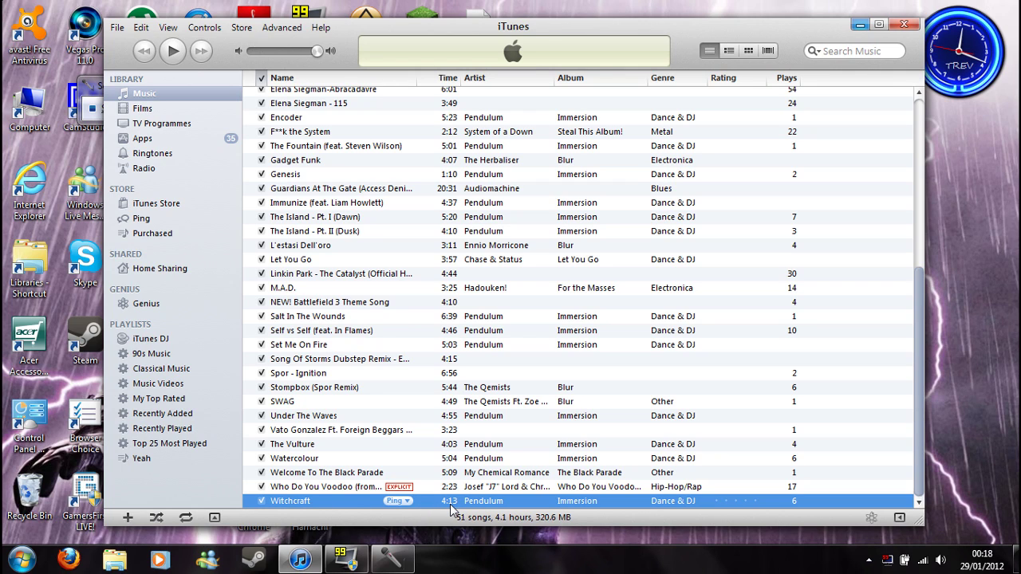
Step: Create an AAC version of Witchcraft, producing a 0:30 copy in the library
right_click(333, 507)
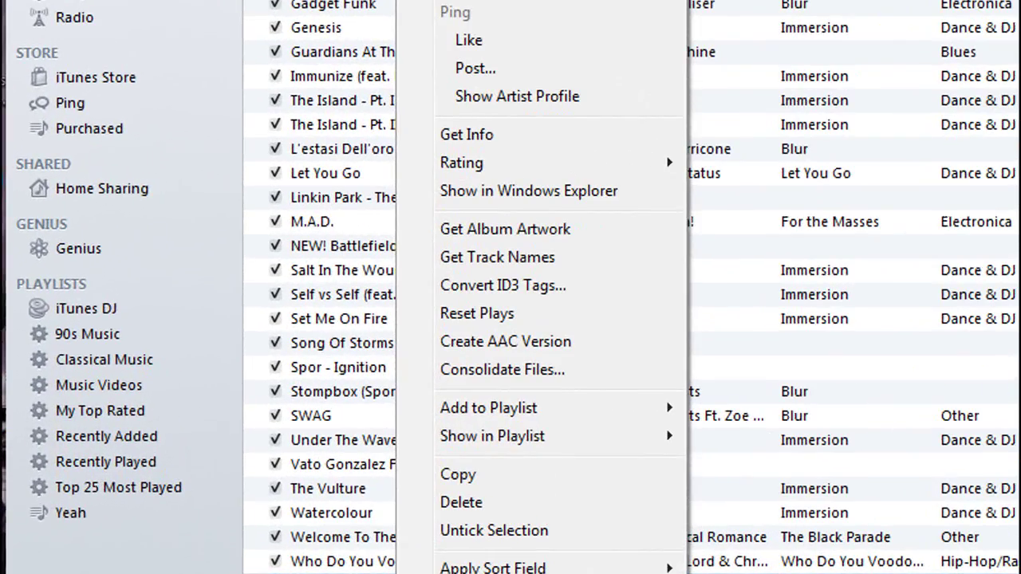
left_click(514, 343)
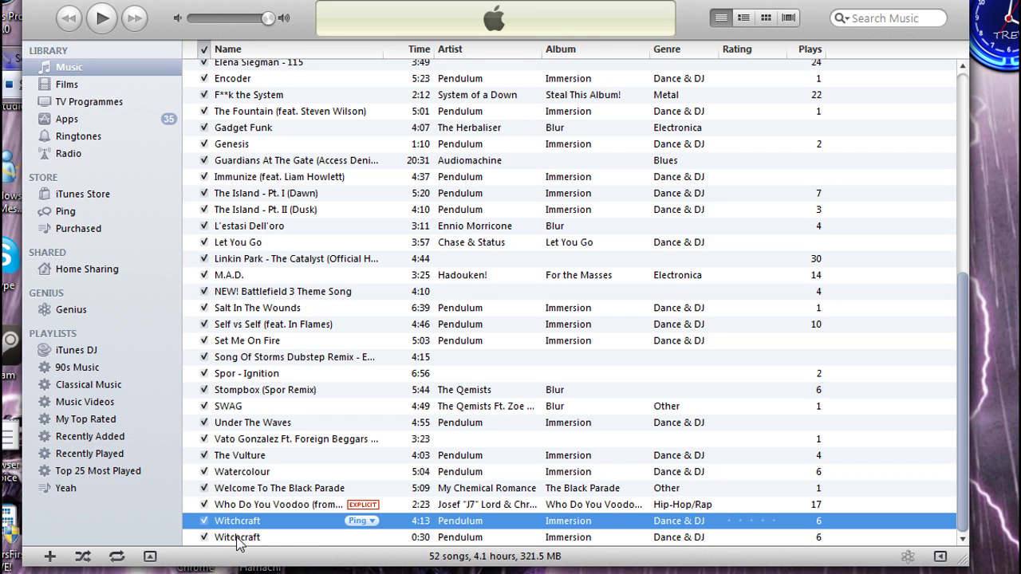
Step: Copy the 0:30 Witchcraft clip to the desktop, then delete it from iTunes and the Recycle Bin
left_click_drag(236, 536, 1010, 301)
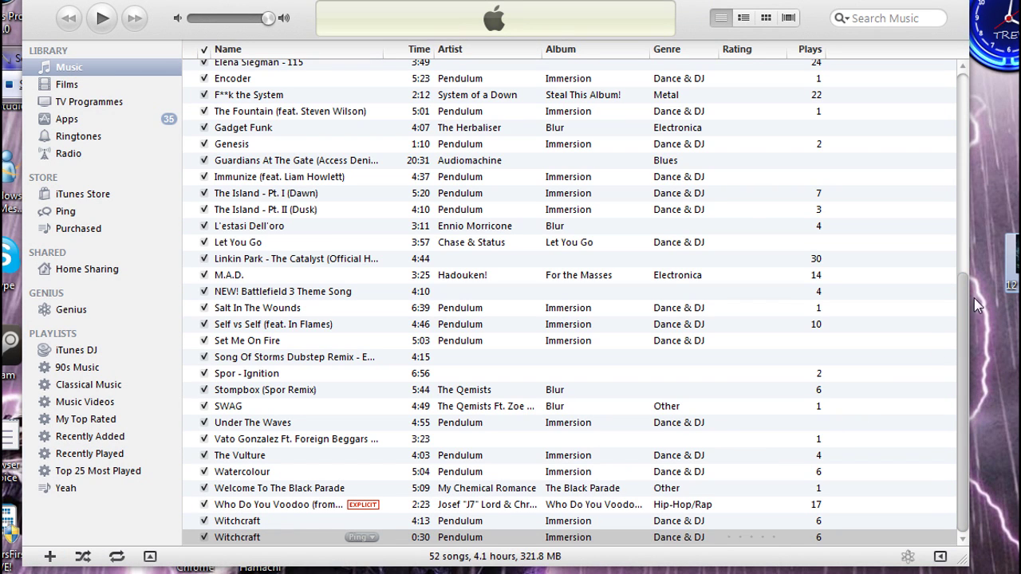
left_click(237, 537)
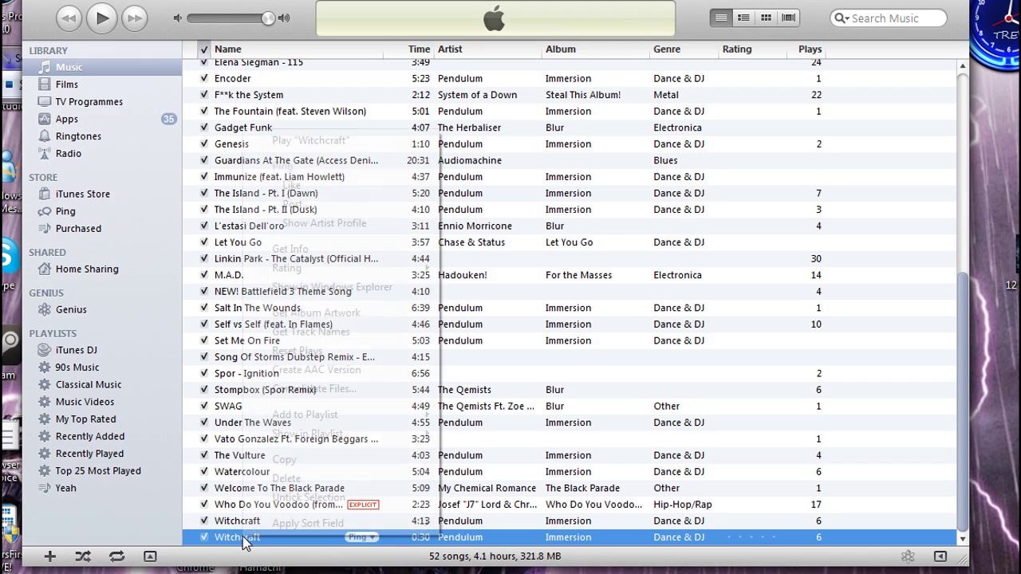
right_click(243, 541)
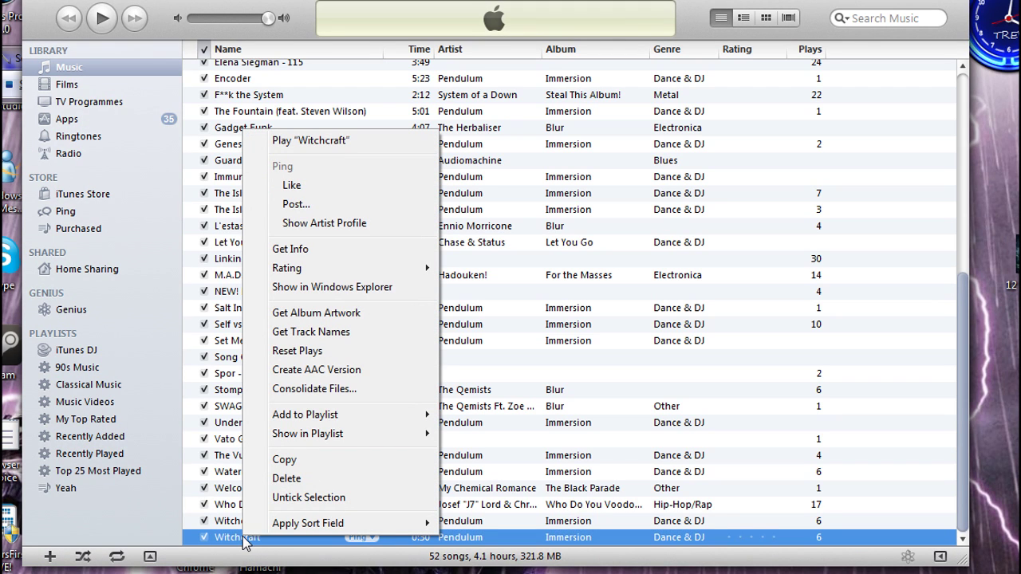
left_click(294, 485)
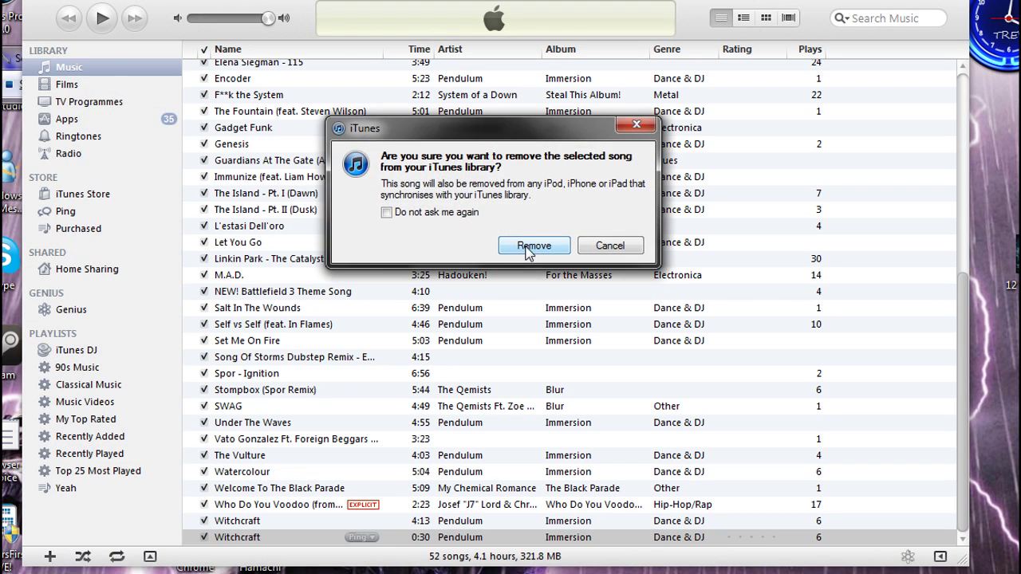
left_click(531, 244)
left_click(540, 229)
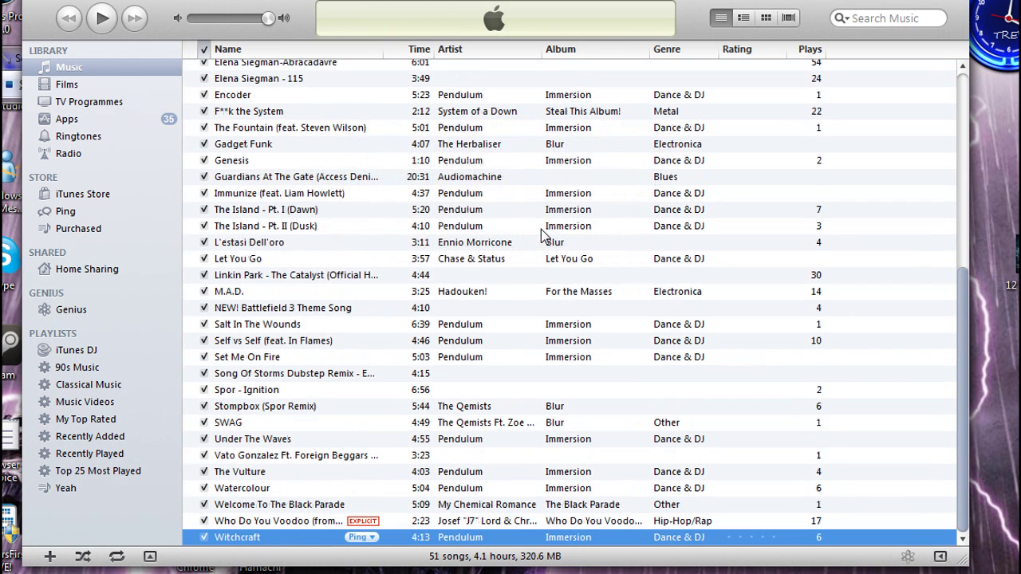
right_click(292, 539)
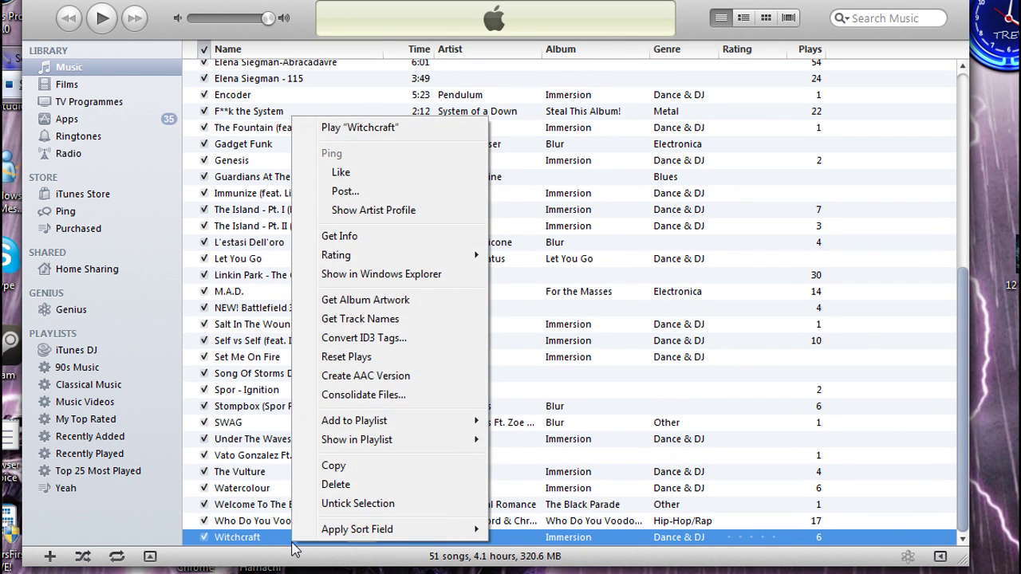
Step: Untick the 0:30 Stop Time on the original Witchcraft so it plays its full 4:13
left_click(339, 236)
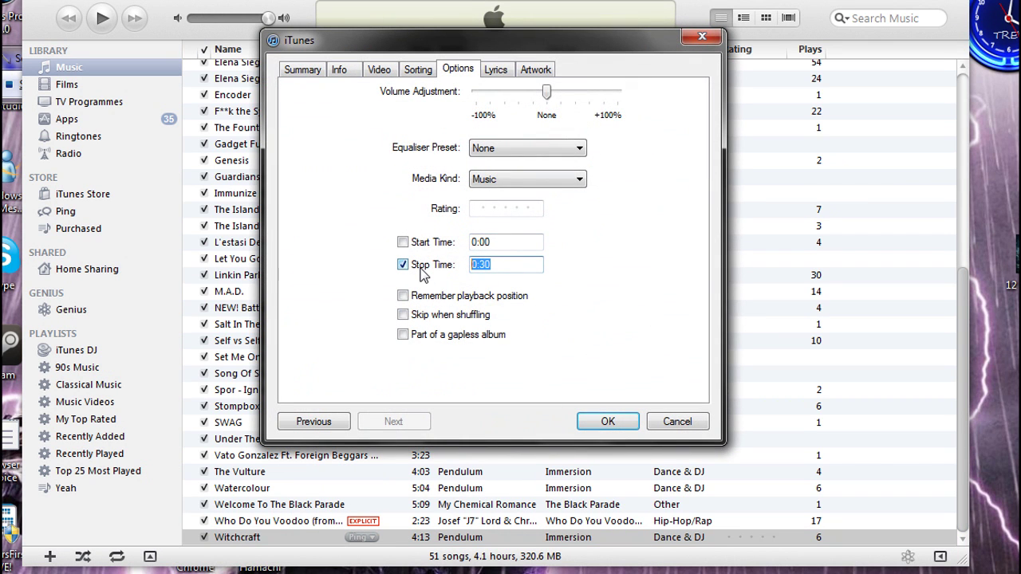
left_click(423, 274)
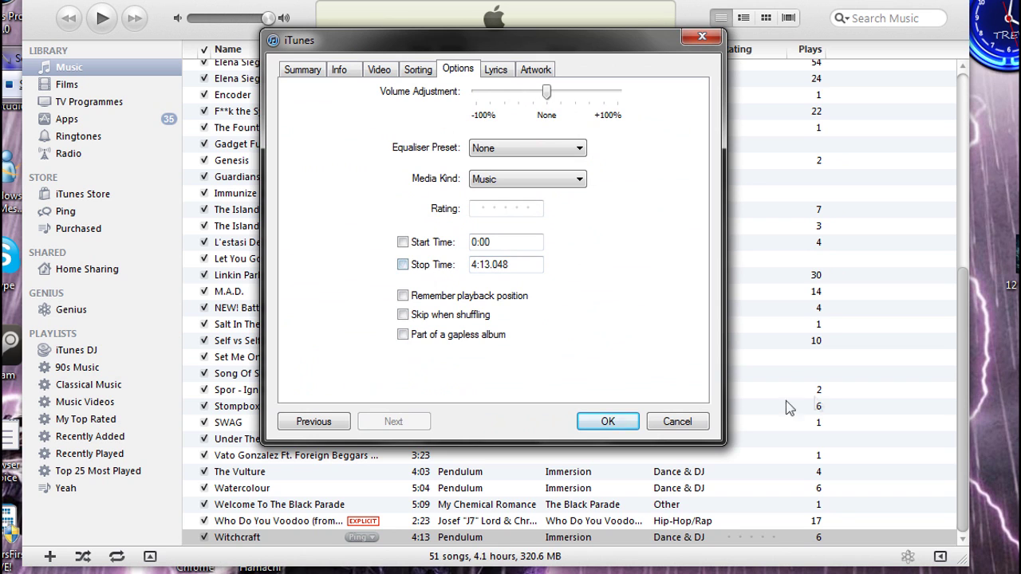
left_click(602, 423)
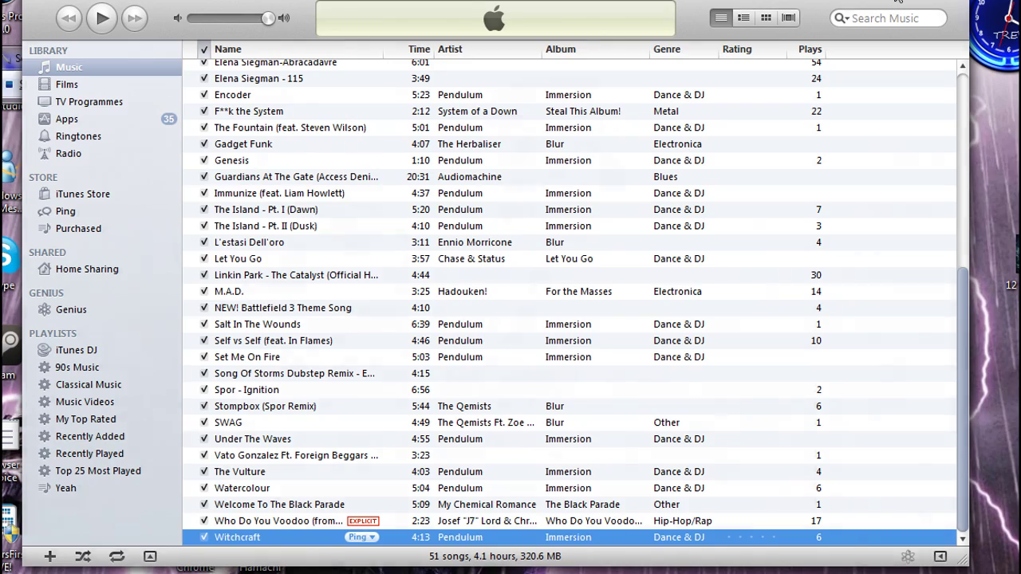
left_click_drag(1013, 570, 839, 272)
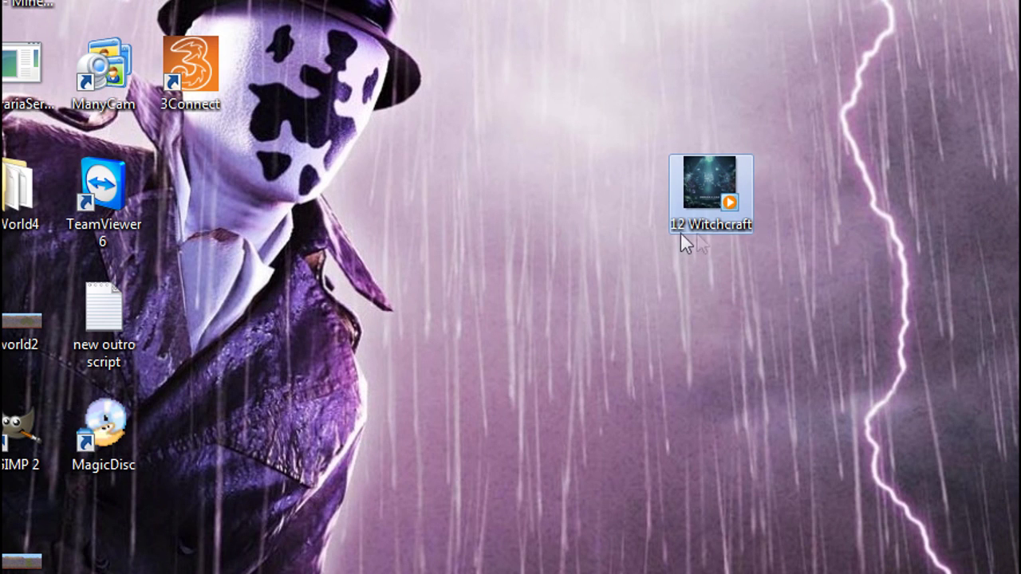
Step: Uncheck 'Hide extensions for known file types' in Explorer's Folder Options, then close Explorer
mouse_move(680, 232)
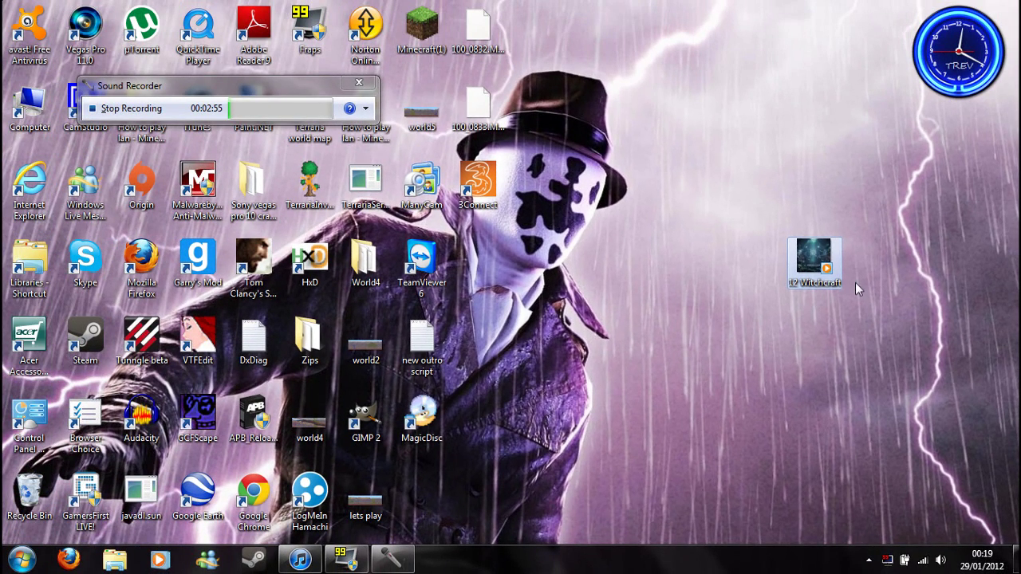
left_click(127, 558)
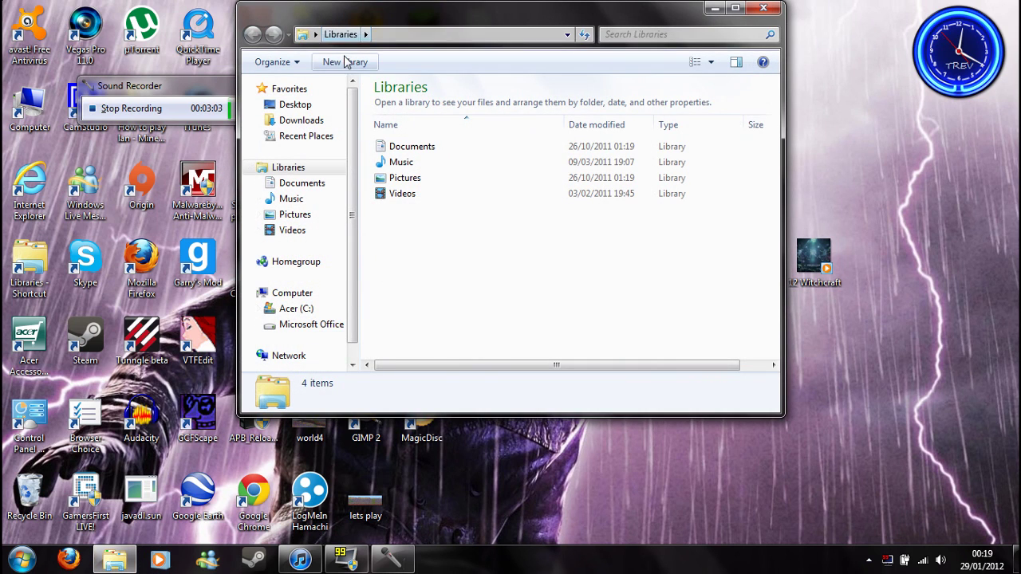
key("alt")
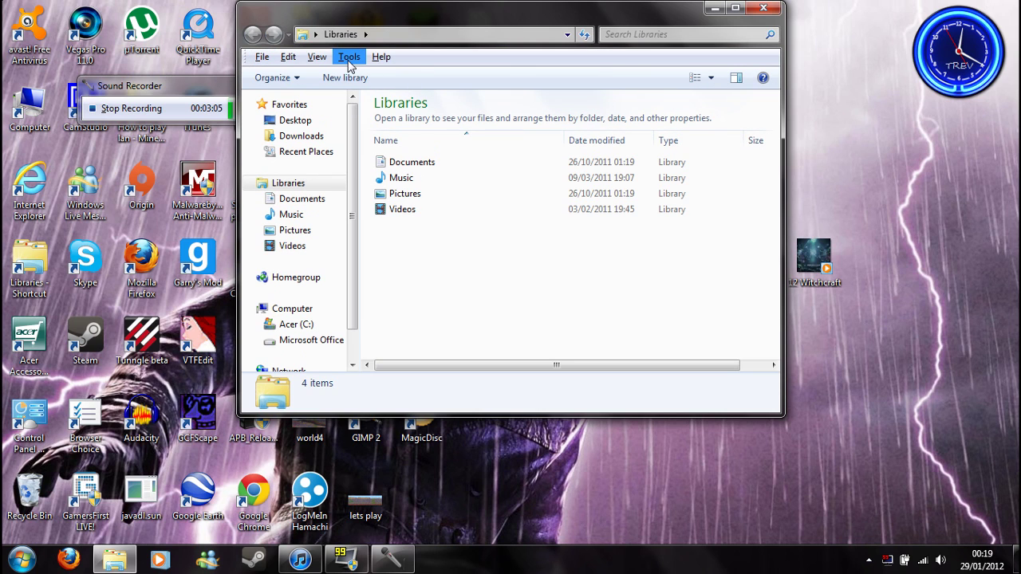
left_click(348, 59)
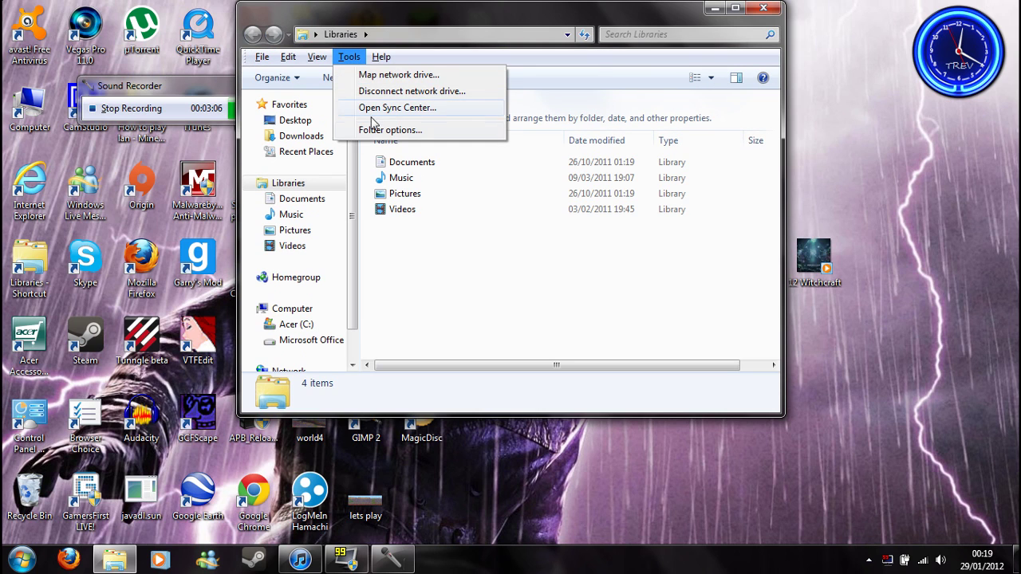
left_click(377, 130)
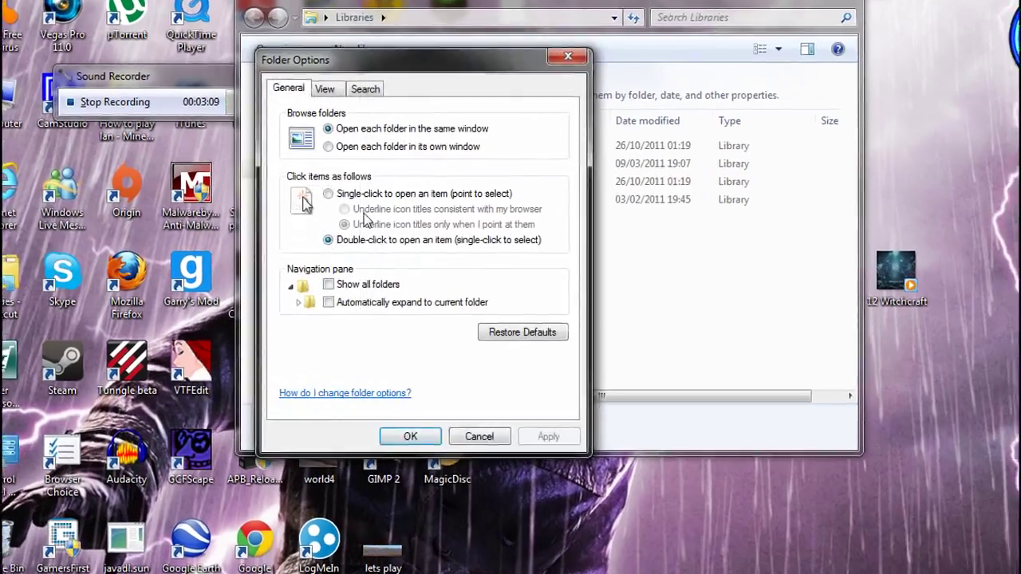
left_click(324, 88)
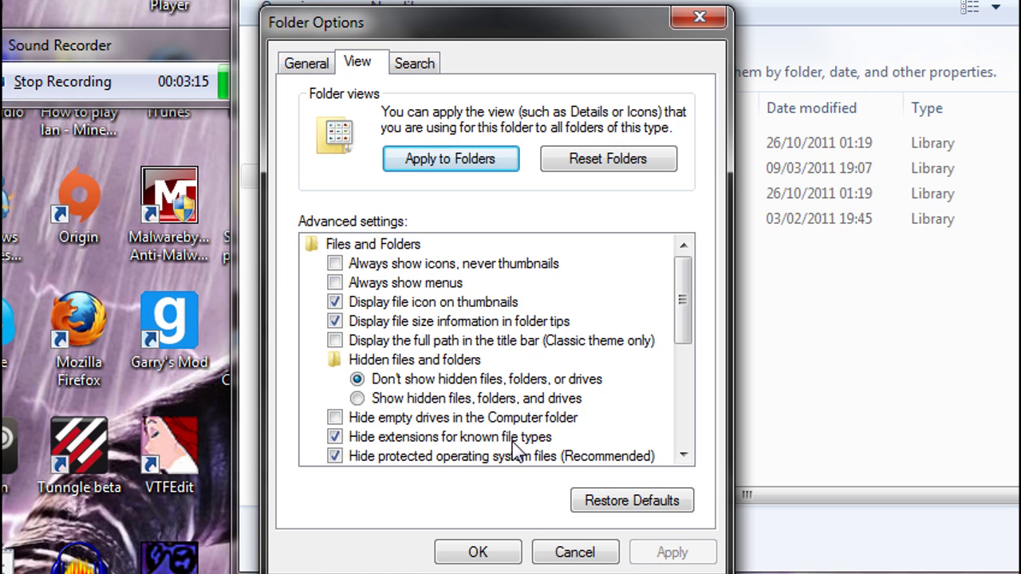
left_click(332, 440)
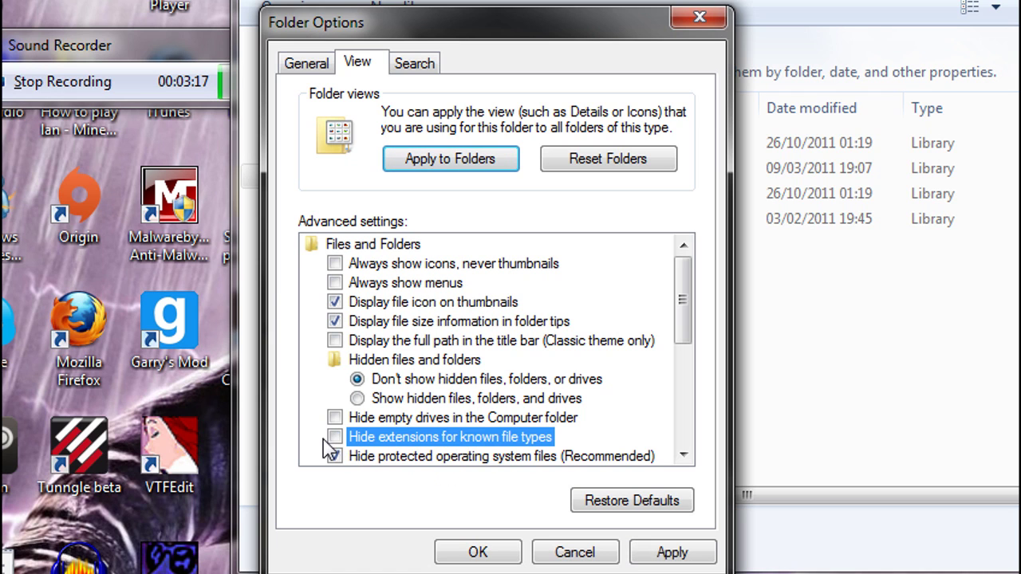
left_click(481, 553)
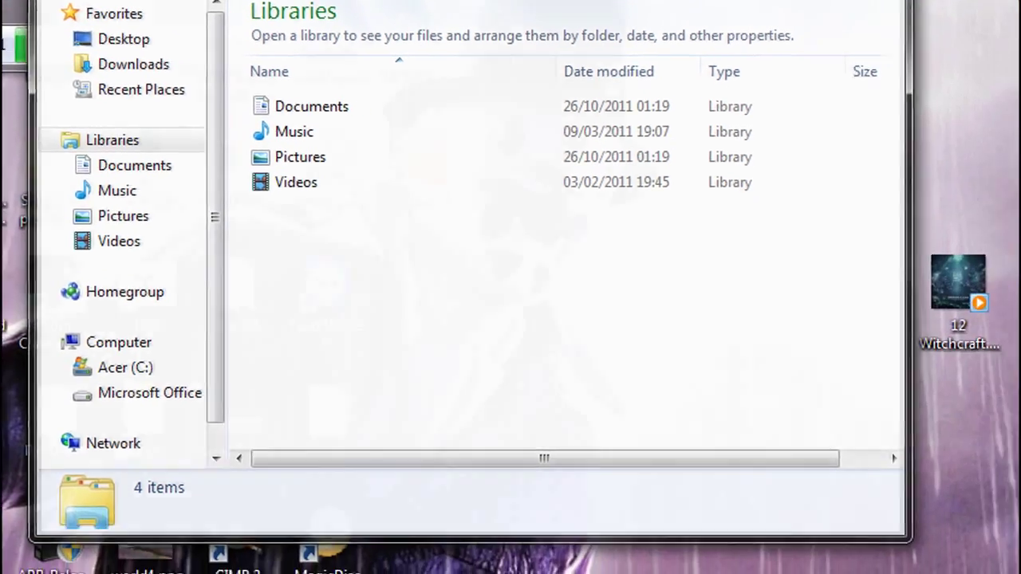
key("alt+F4")
Step: Rename the desktop file 12 Witchcraft.m4a to 12 Witchcraft.m4r and confirm the extension change
left_click(691, 239)
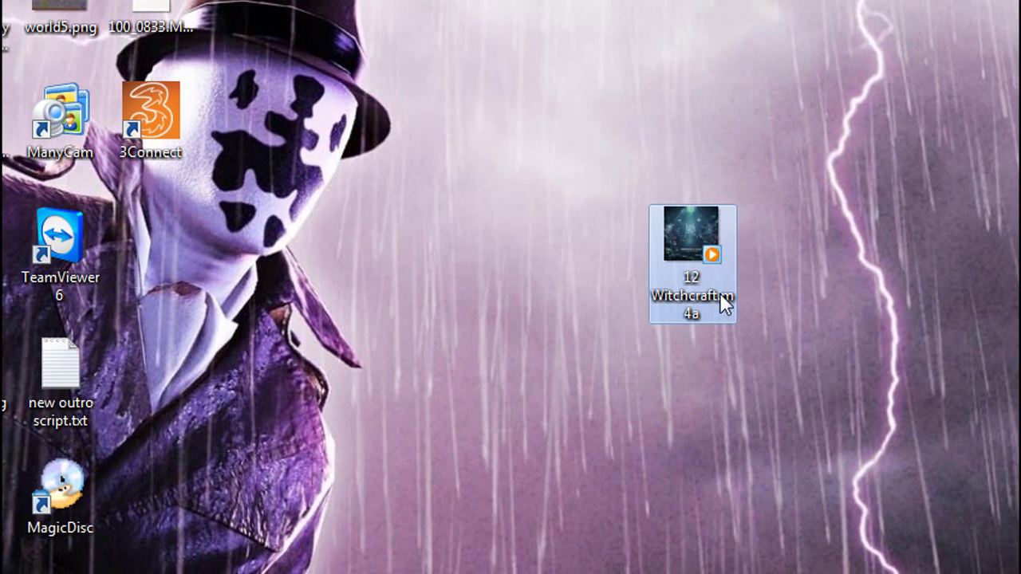
mouse_move(695, 306)
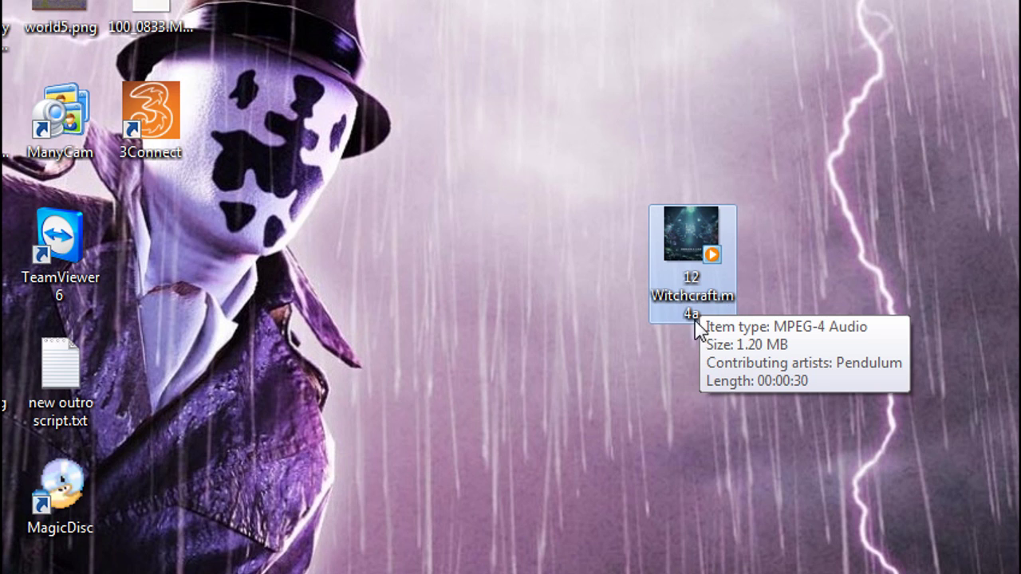
left_click(707, 309)
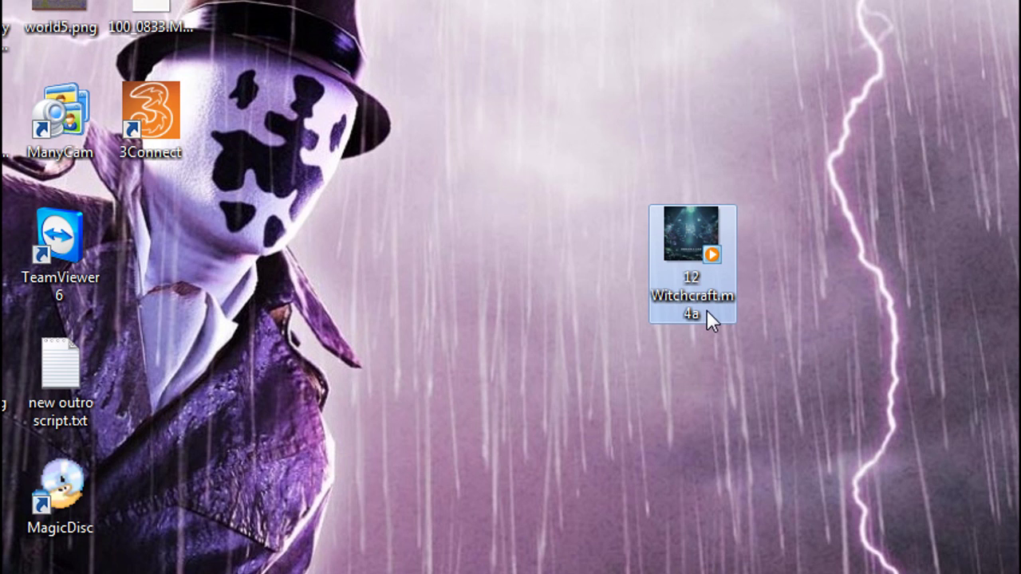
key("Return")
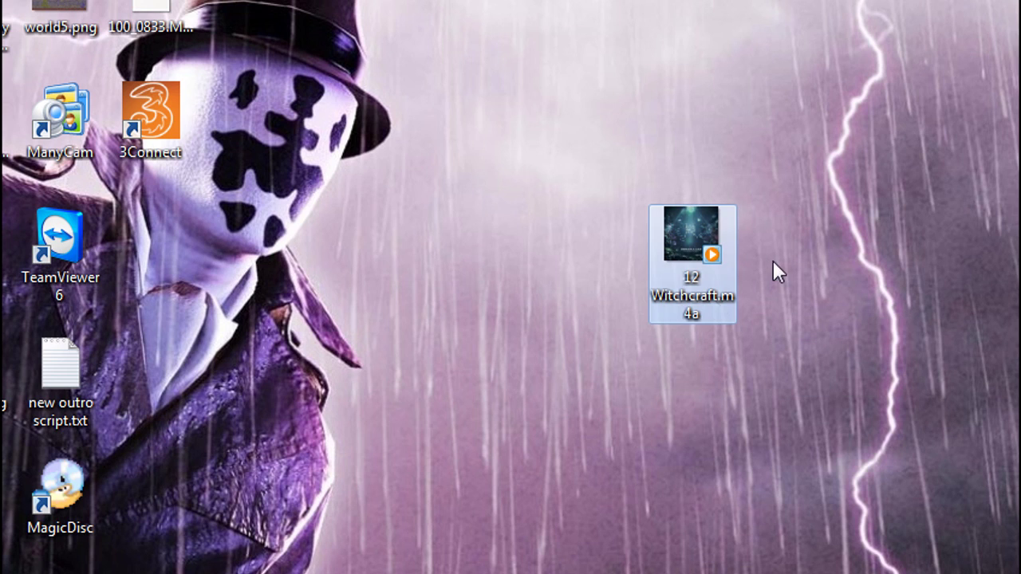
right_click(714, 314)
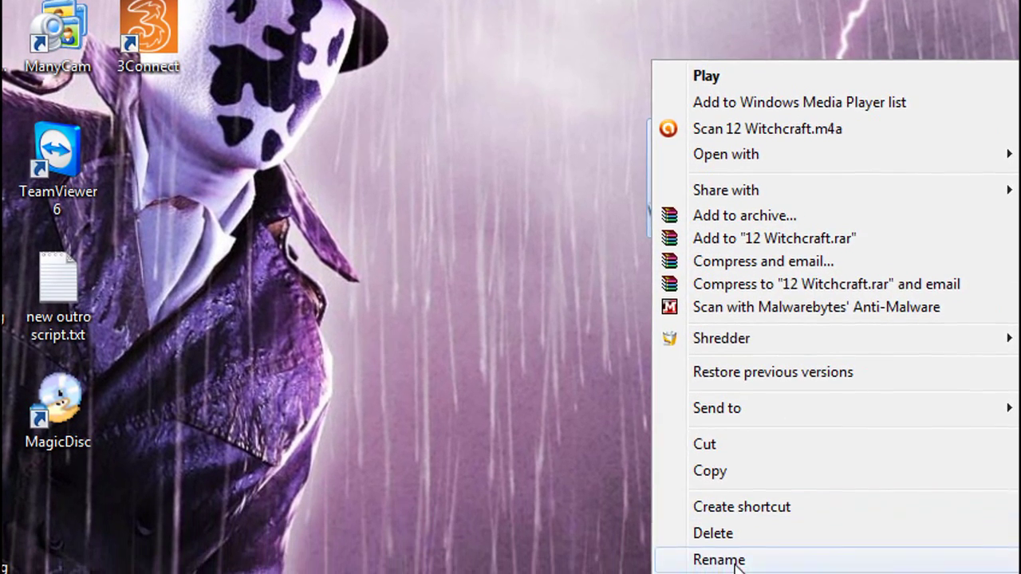
left_click(734, 560)
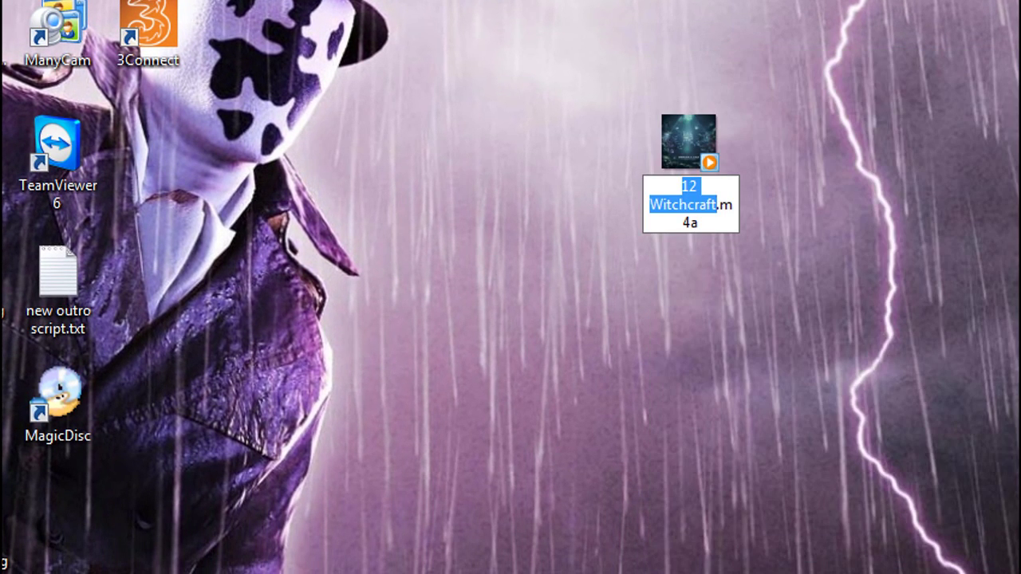
left_click(699, 222)
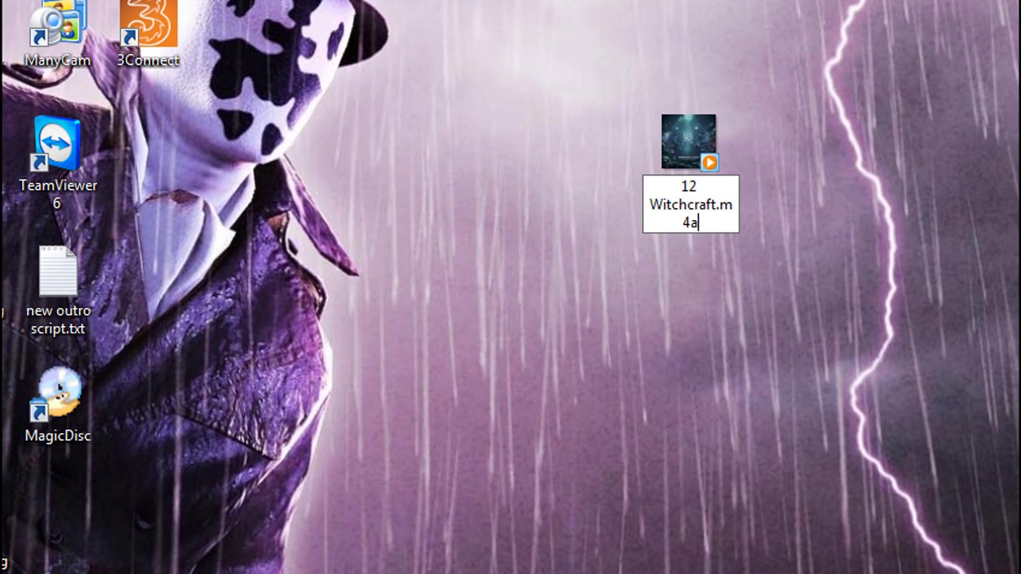
key("BackSpace")
type("r")
left_click(784, 228)
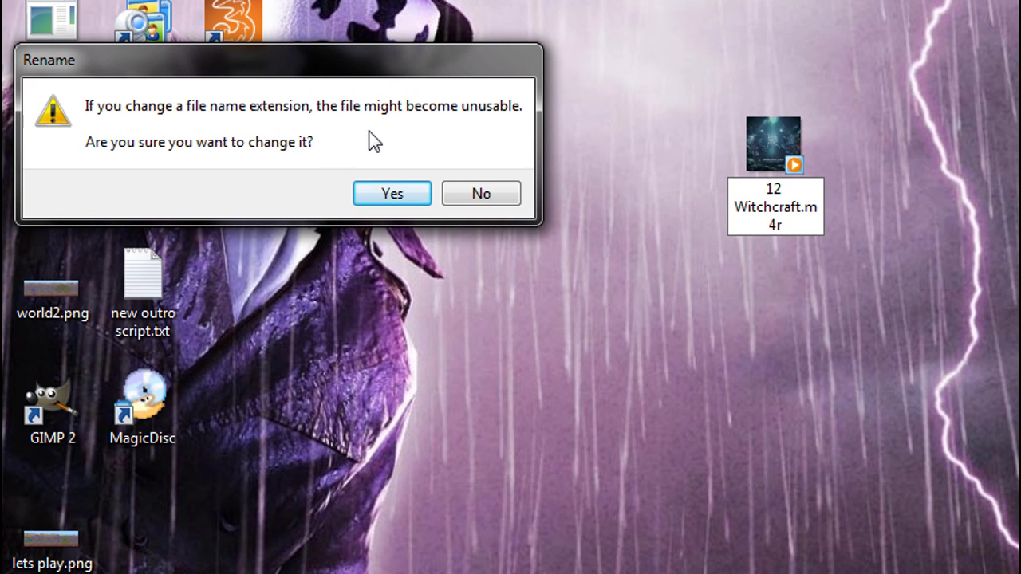
left_click(390, 200)
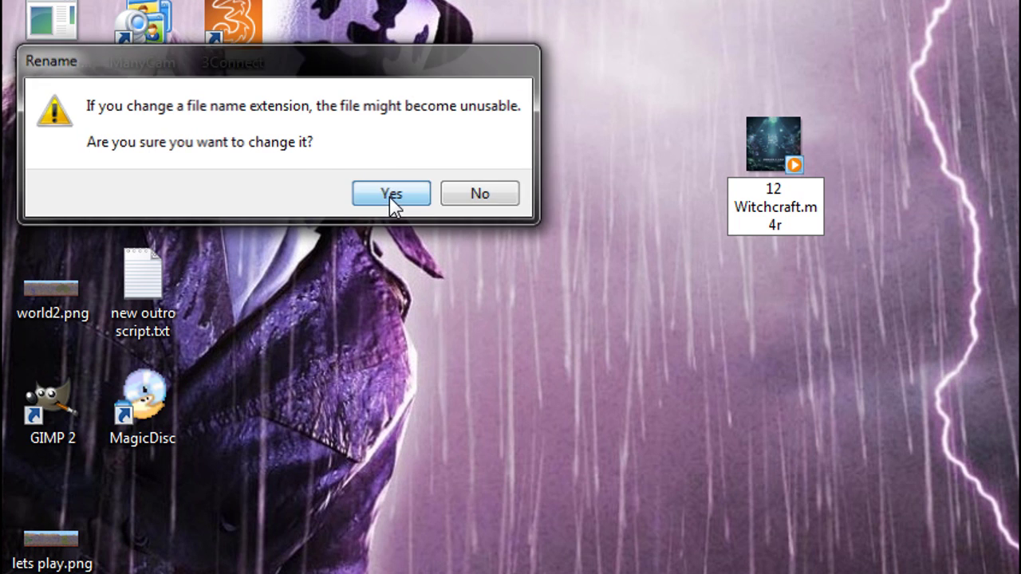
left_click_drag(867, 221, 838, 143)
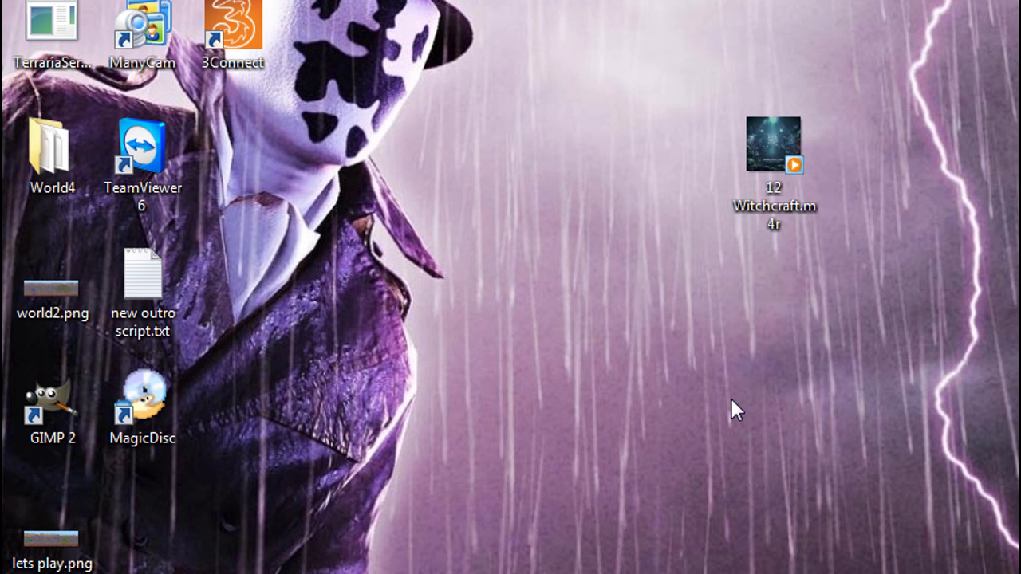
Step: Open 12 Witchcraft.m4r in iTunes, stop playback, and check Ringtones lists Witchcraft at 0:30
double_click(791, 156)
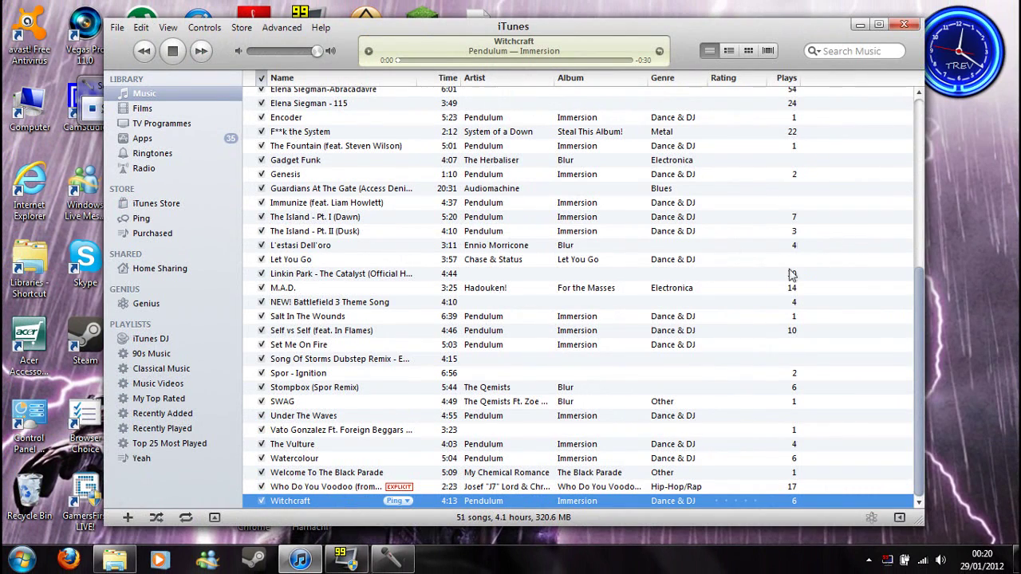
left_click(173, 53)
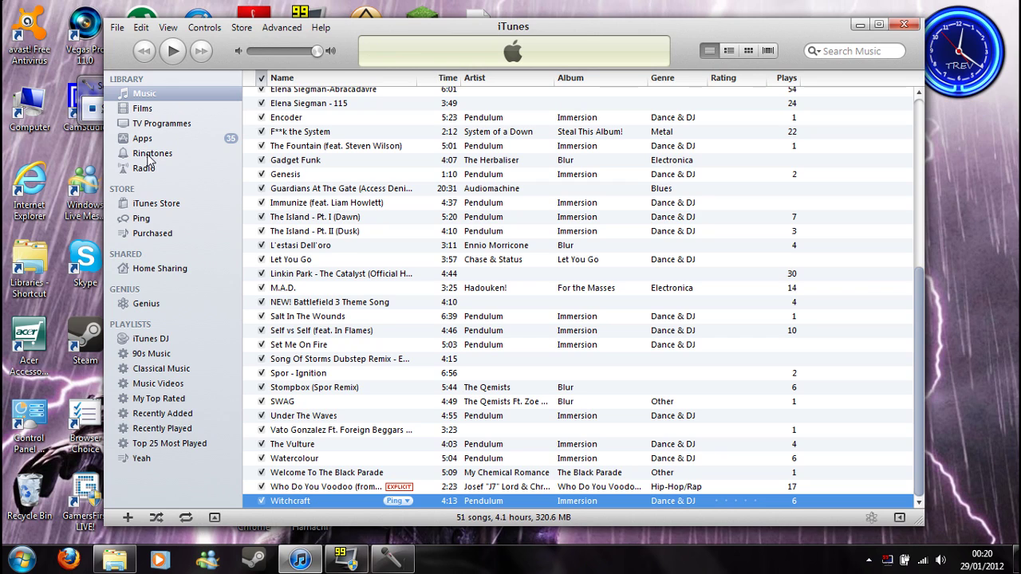
left_click(149, 157)
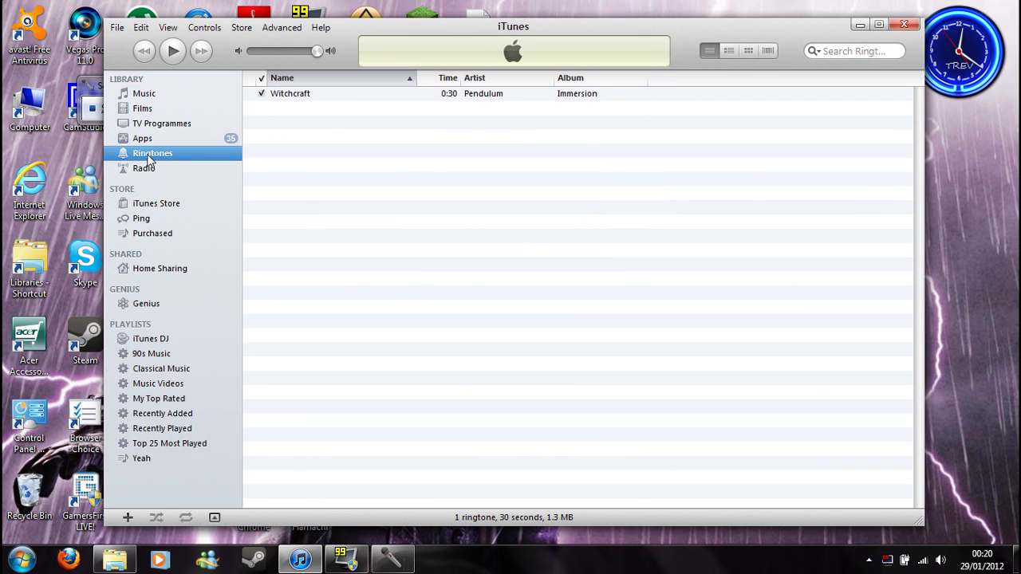
left_click(860, 27)
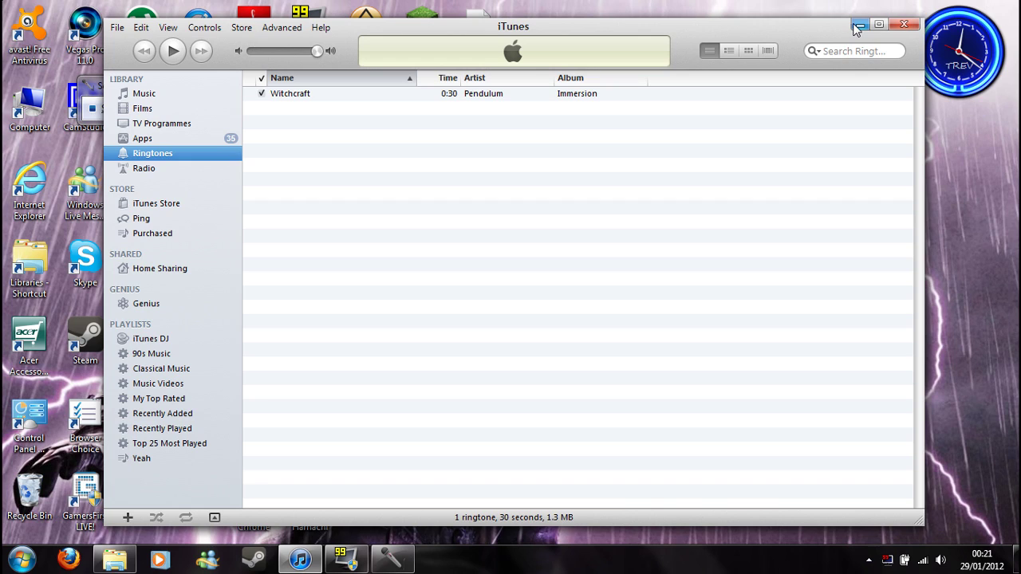